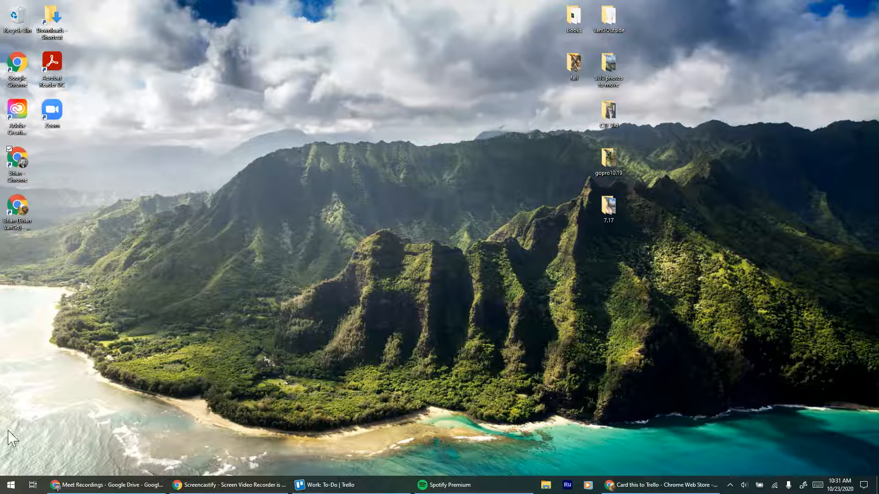
# Find the Windows Video Editor app and open it.
pyautogui.click(10, 488)
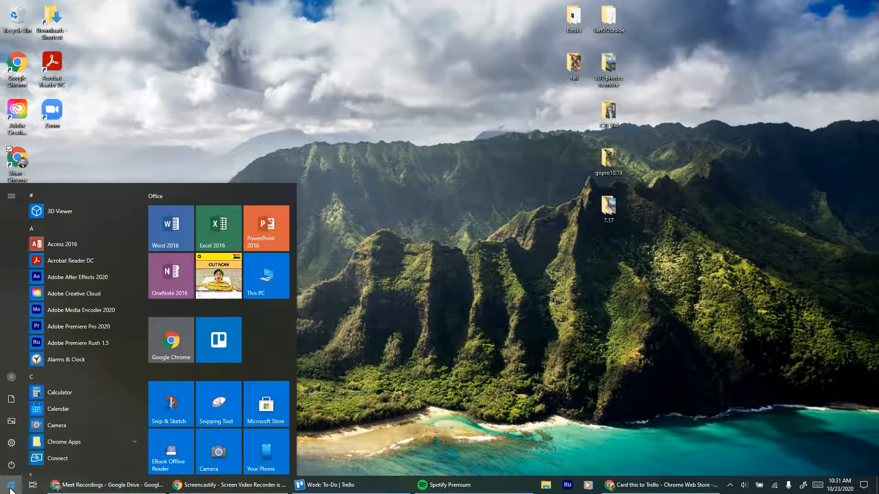
pyautogui.write('vi')
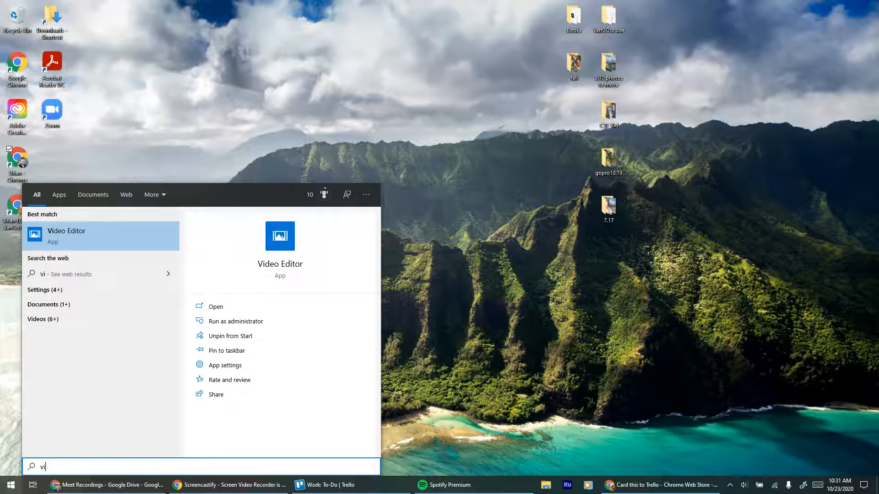
pyautogui.click(110, 236)
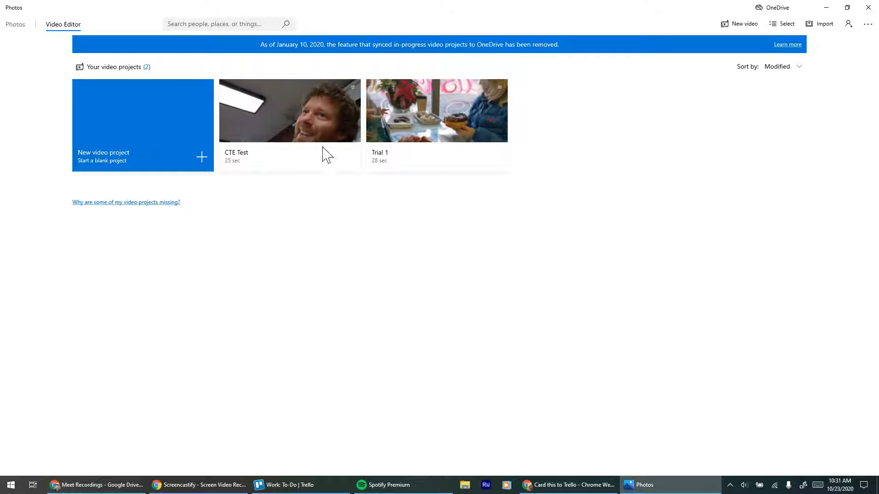
# Create a new video project named "CTE test 2".
pyautogui.click(158, 167)
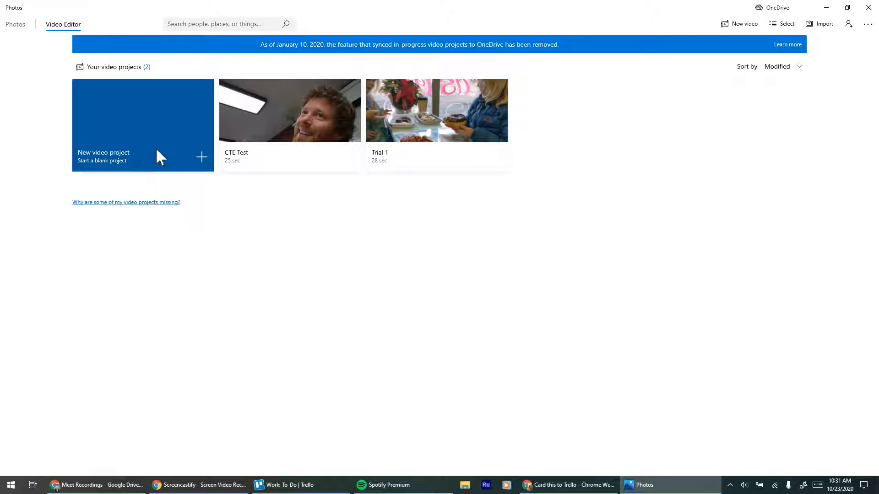
pyautogui.click(201, 167)
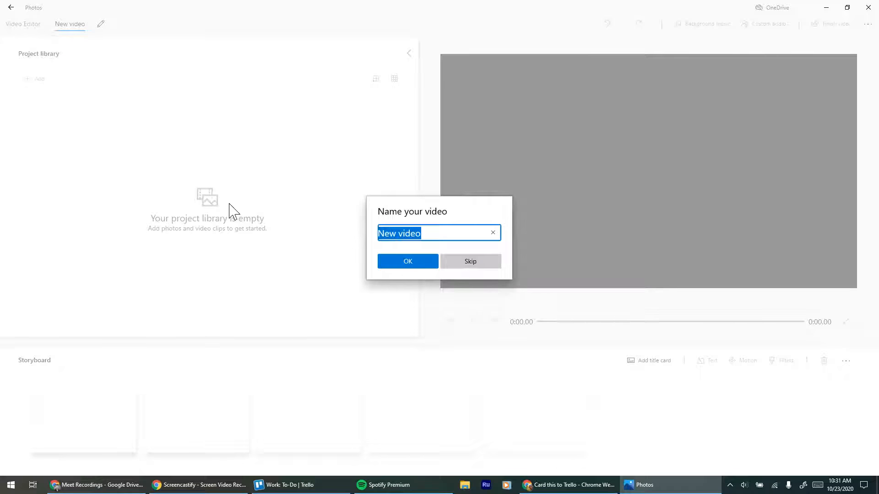
pyautogui.write('CTE test 2')
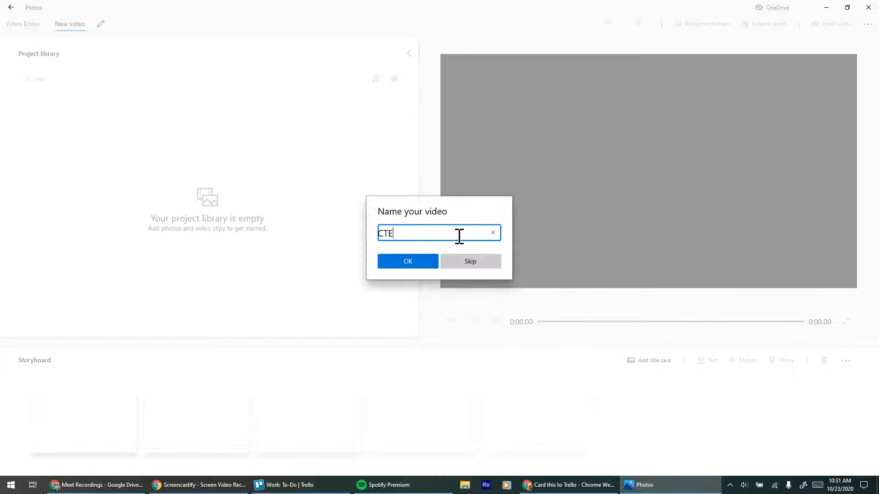
pyautogui.click(423, 267)
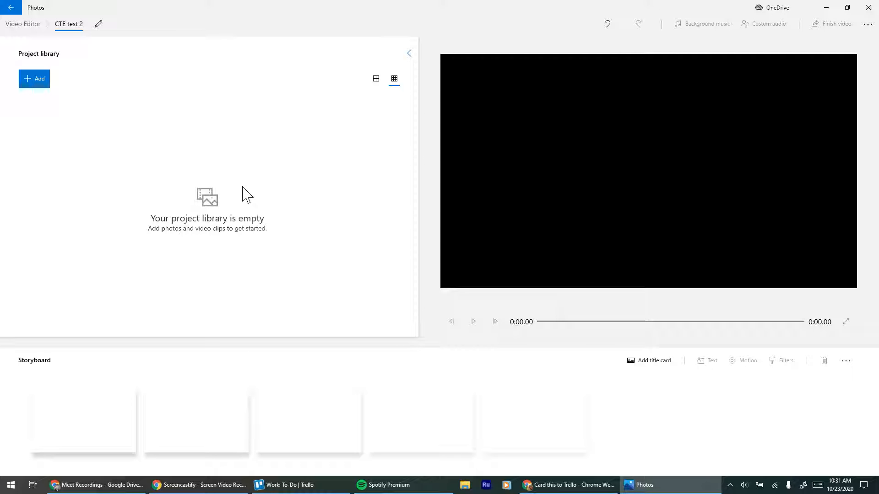
# Switch to Google Drive and download the aia-neig-wwg recording from the Meet Recordings folder.
pyautogui.click(95, 487)
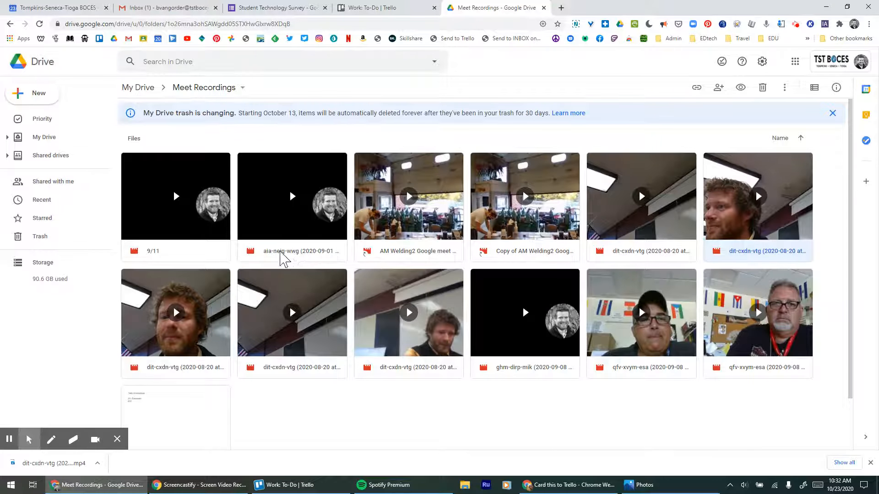
pyautogui.rightClick(280, 253)
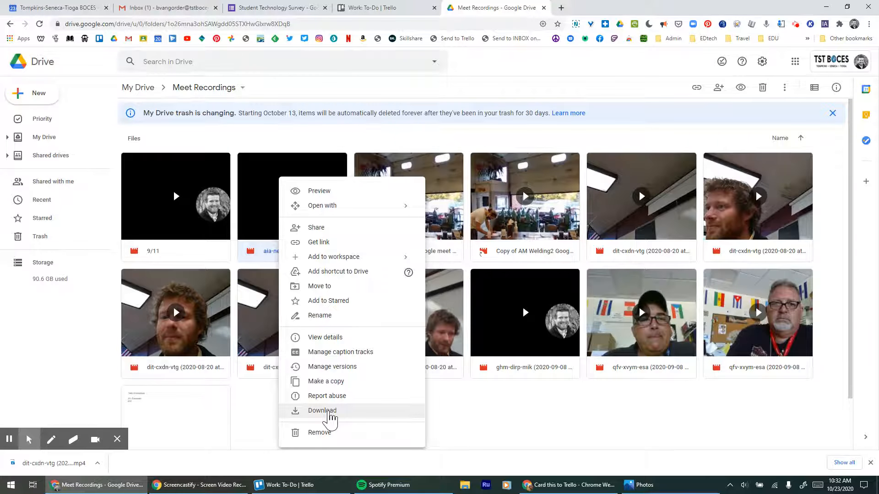
pyautogui.click(329, 412)
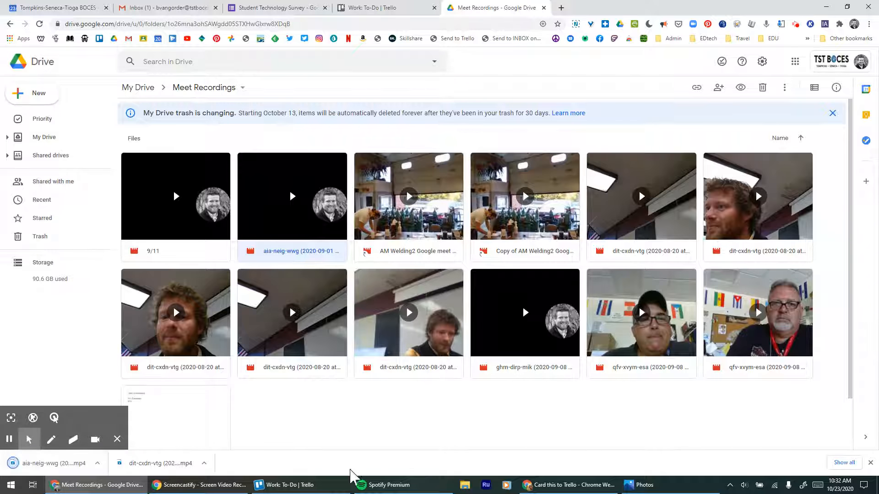
# Back in Video Editor, import the aia-neig-wwg video from the PC's Downloads folder and place it in the first storyboard slot.
pyautogui.click(649, 489)
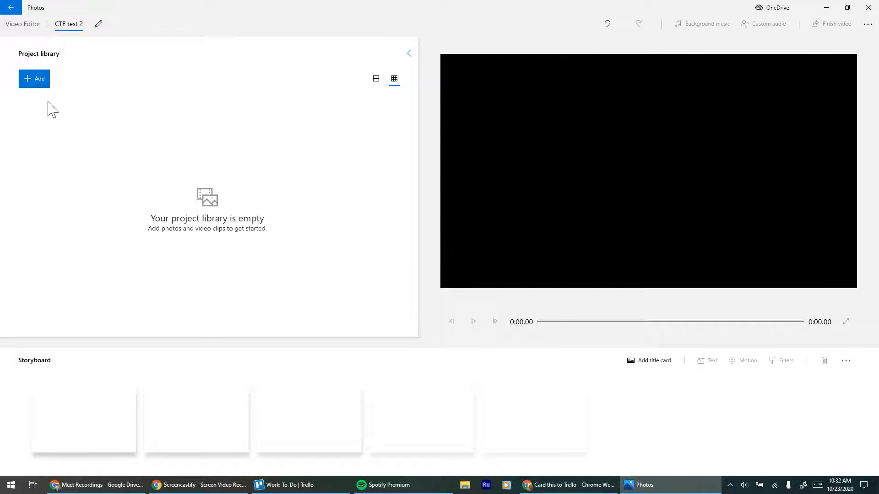
pyautogui.click(38, 87)
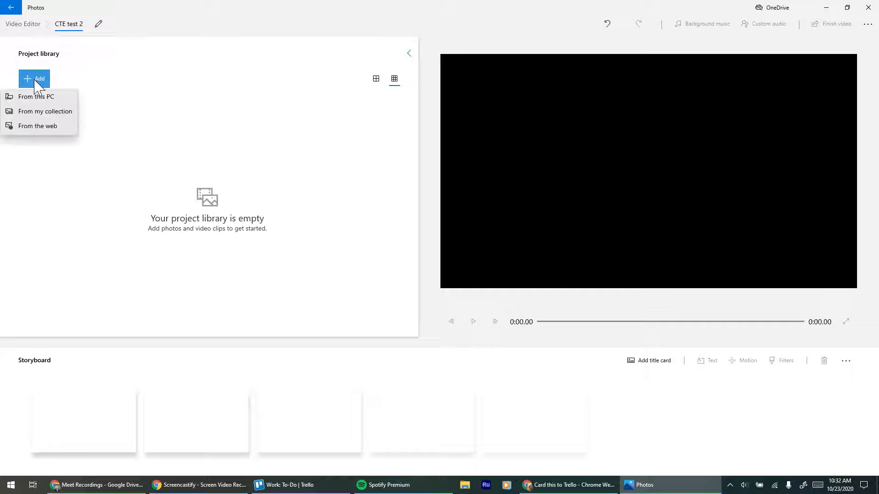
pyautogui.click(48, 99)
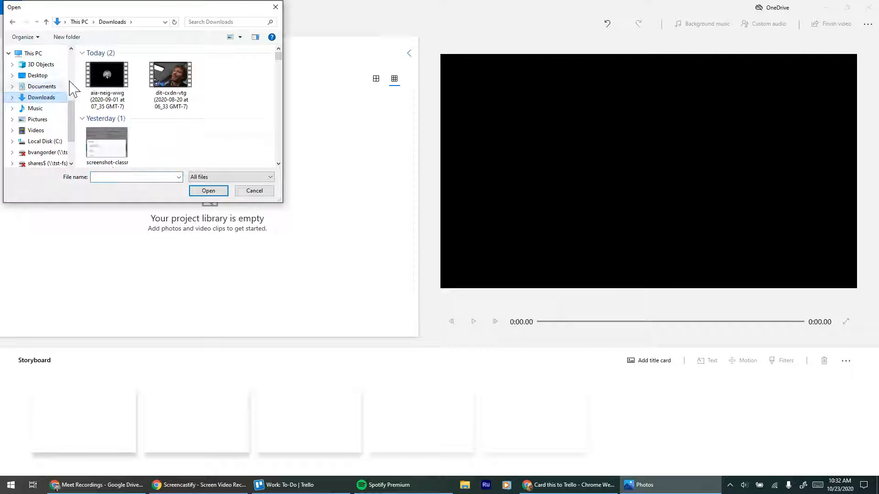
pyautogui.click(105, 76)
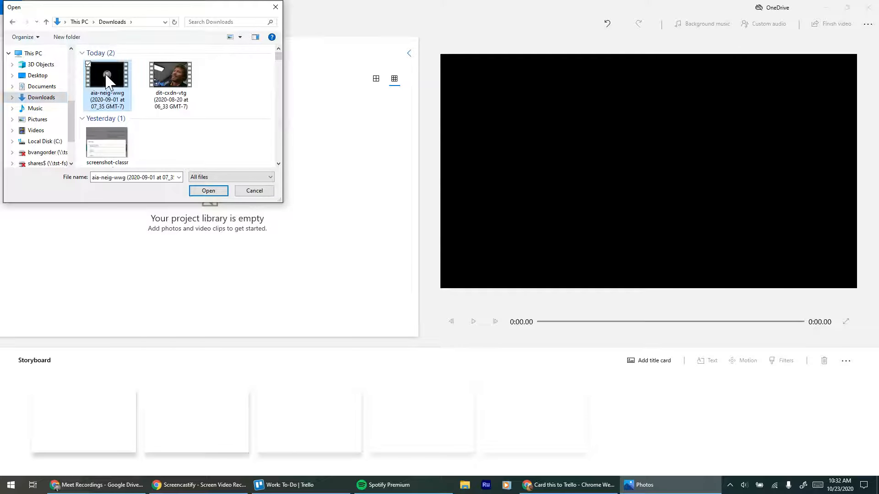
pyautogui.click(207, 191)
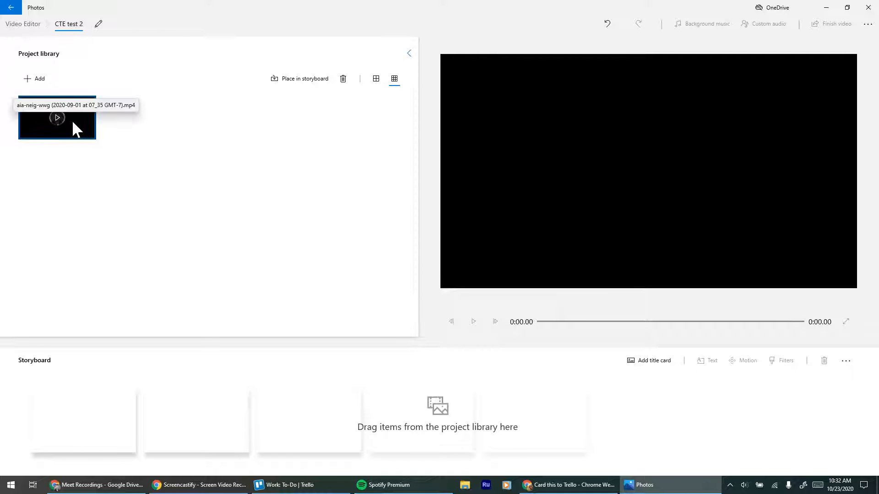
pyautogui.moveTo(72, 117); pyautogui.dragTo(96, 424)
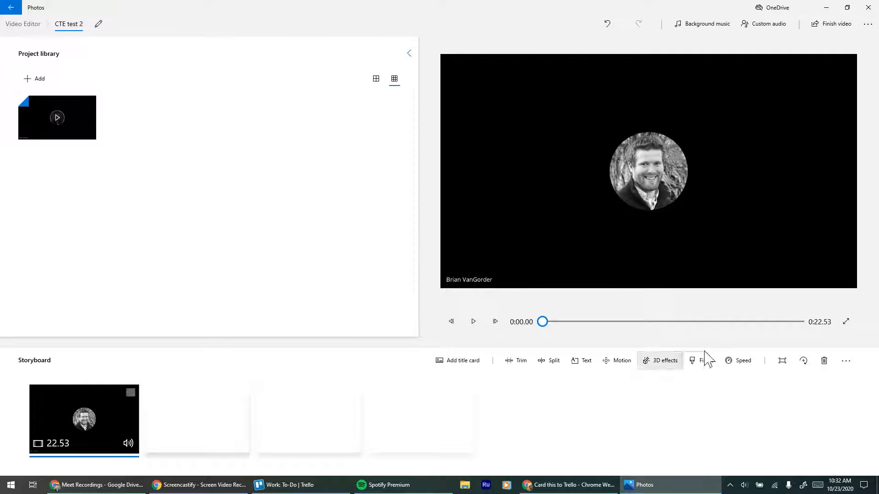
# Add a title card before the clip and give its text the Classic style after trying Joy.
pyautogui.click(459, 361)
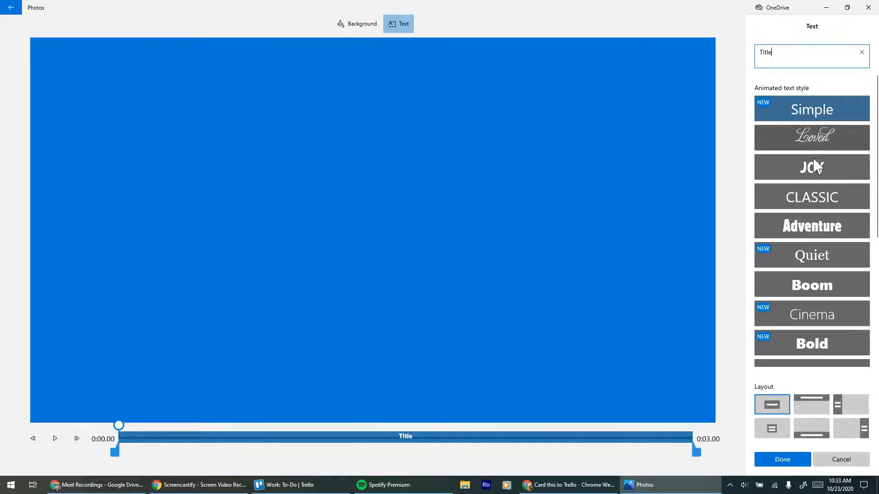
pyautogui.click(818, 173)
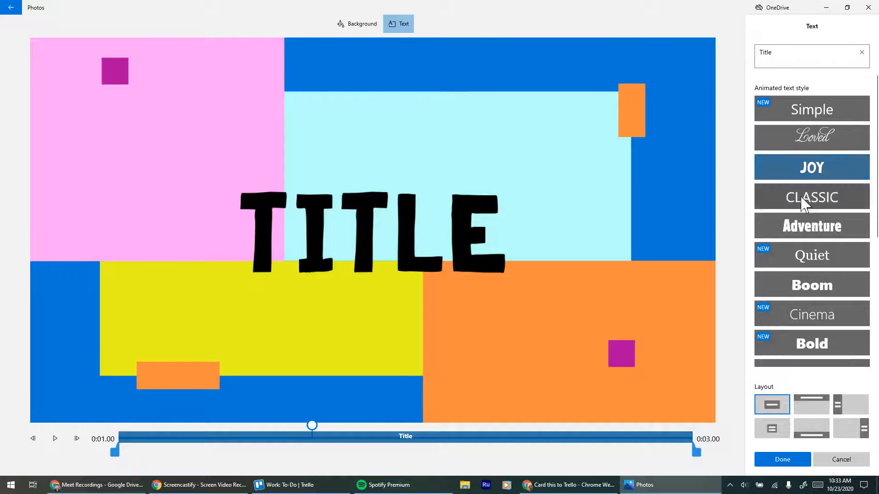
pyautogui.click(805, 206)
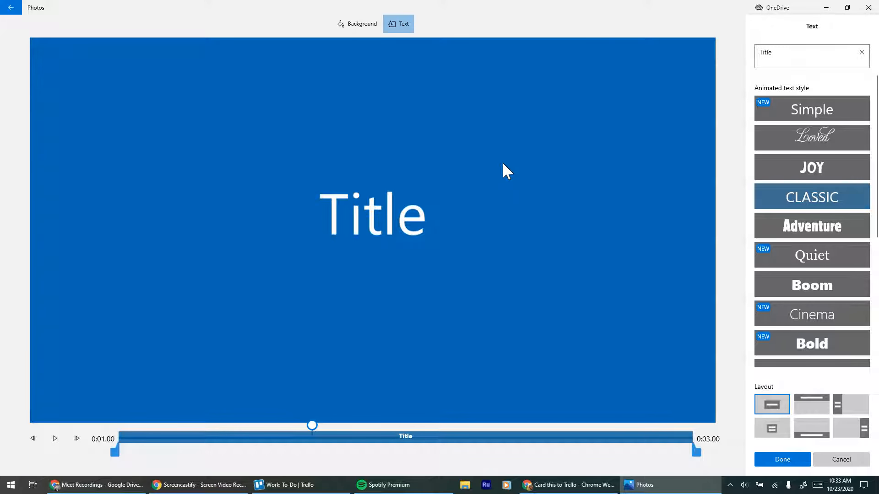
# Set the title card's text to "CTE Test 2" and apply it.
pyautogui.click(791, 53)
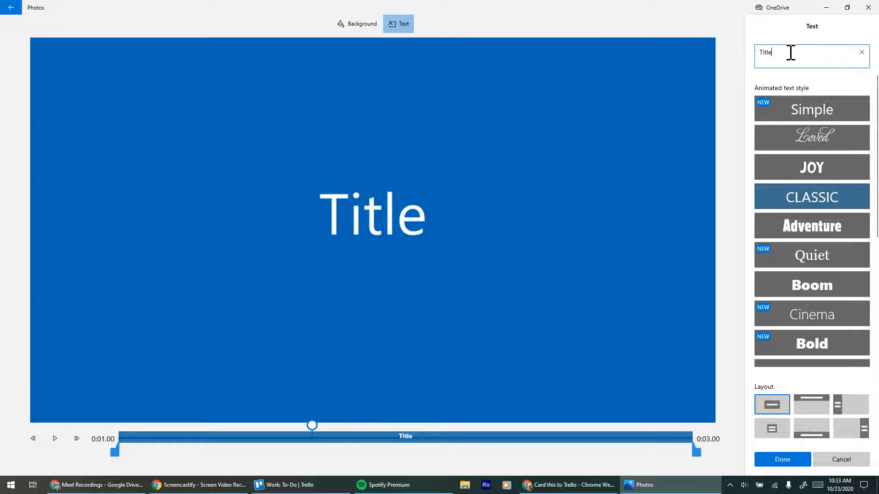
pyautogui.press('BackSpace')
pyautogui.press('BackSpace')
pyautogui.write('CTE')
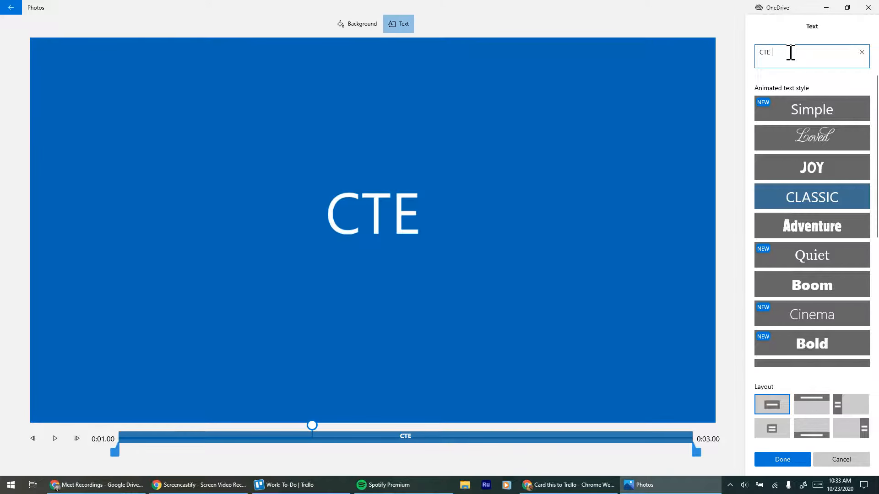
pyautogui.write(' Test 1')
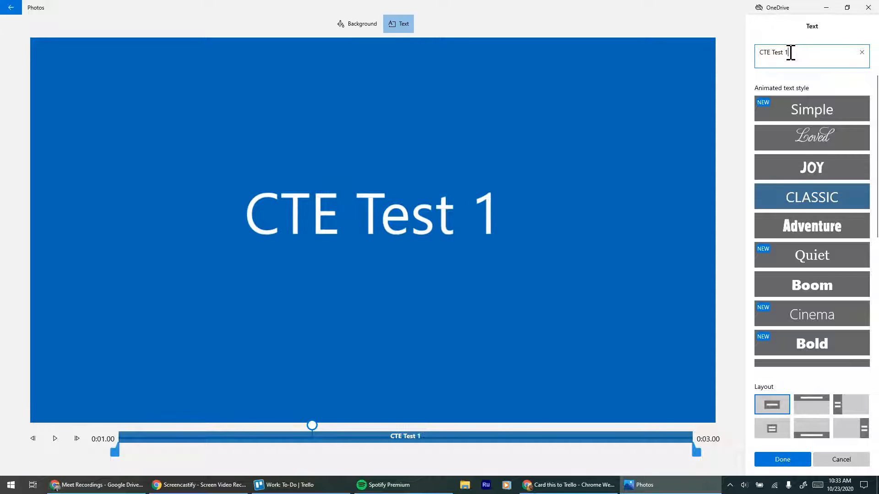
pyautogui.press('BackSpace')
pyautogui.write('2')
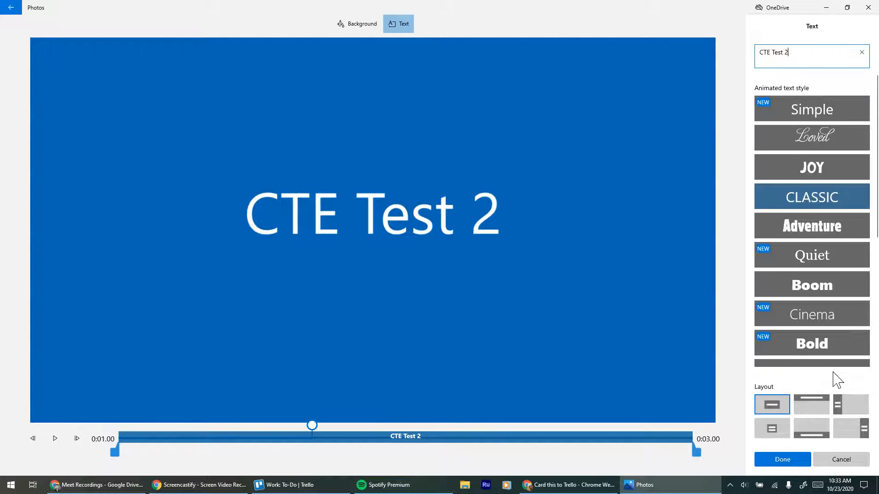
pyautogui.click(778, 460)
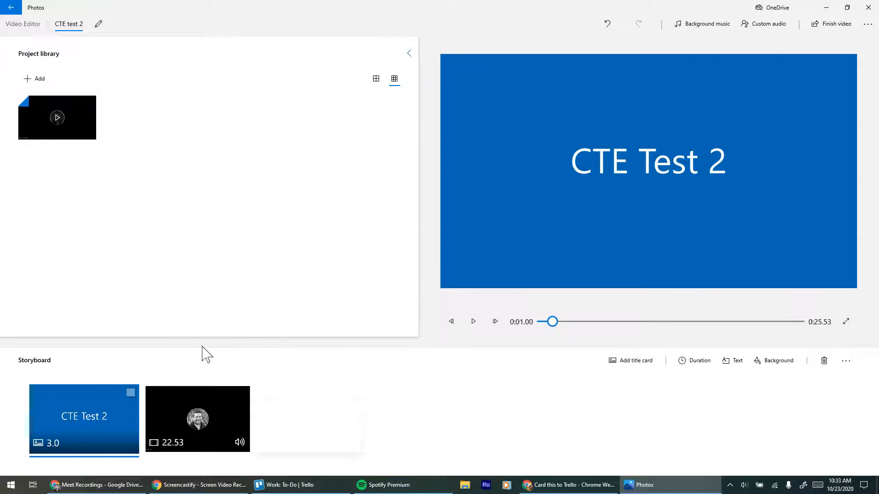
# Delete the title card from the storyboard.
pyautogui.click(130, 393)
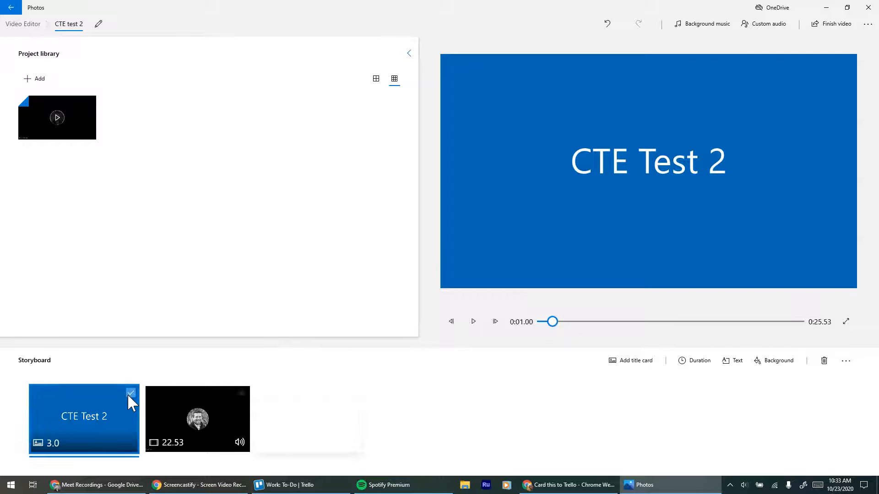
pyautogui.click(823, 361)
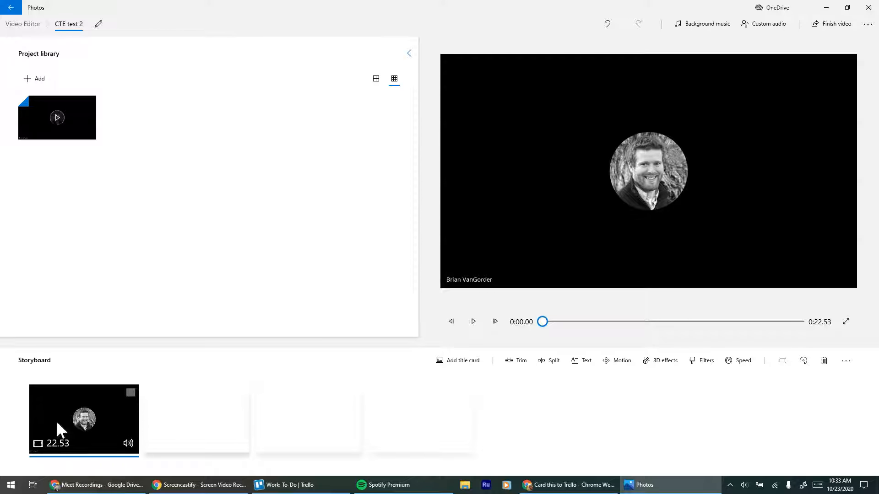
# Try out the trim handles and preview the clip, and trim its beginning so it starts at 0:06.63.
pyautogui.click(511, 363)
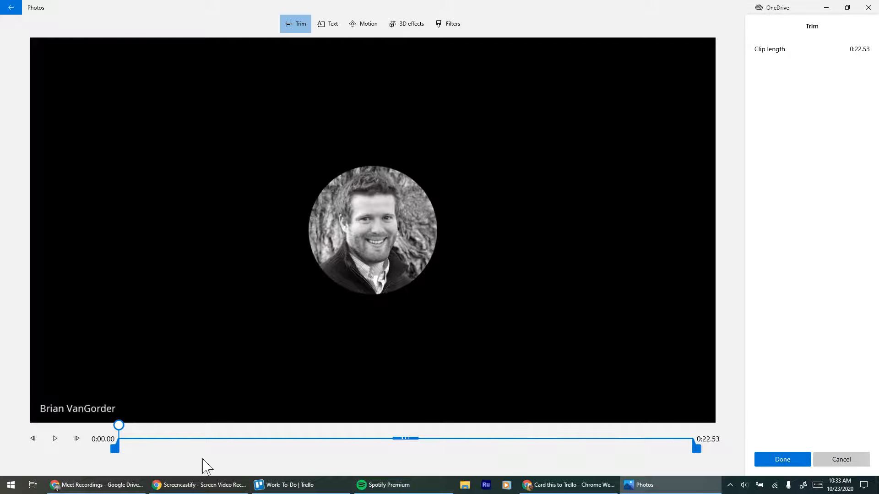
pyautogui.moveTo(114, 451)
pyautogui.mouseDown()
pyautogui.moveTo(206, 455)
pyautogui.moveTo(102, 453)
pyautogui.mouseUp()
pyautogui.moveTo(699, 452); pyautogui.dragTo(716, 463)
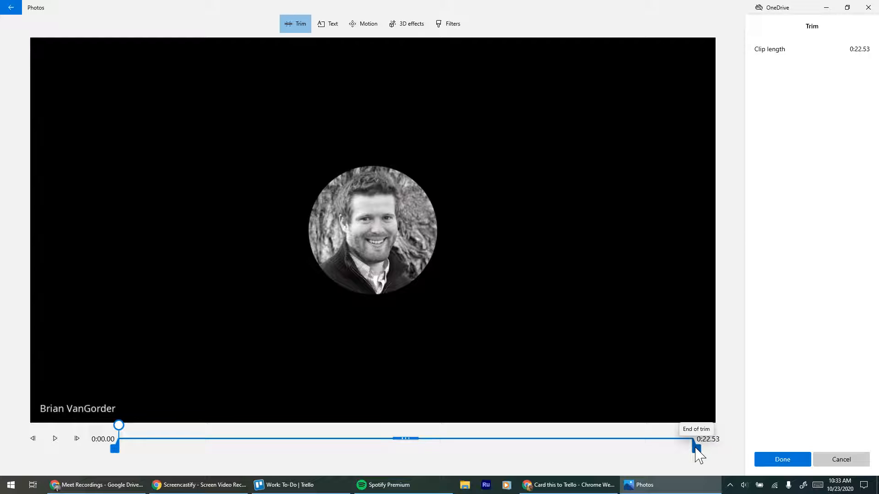
pyautogui.click(695, 447)
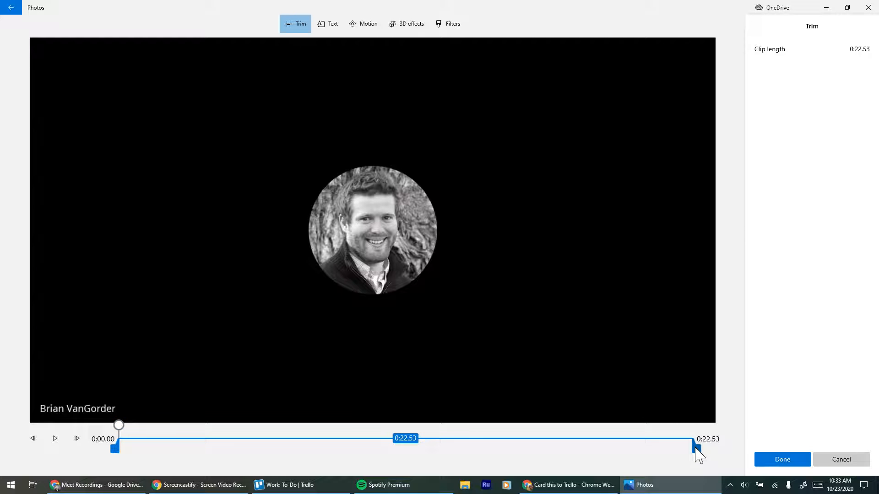
pyautogui.moveTo(695, 448)
pyautogui.mouseDown()
pyautogui.moveTo(591, 453)
pyautogui.moveTo(705, 457)
pyautogui.mouseUp()
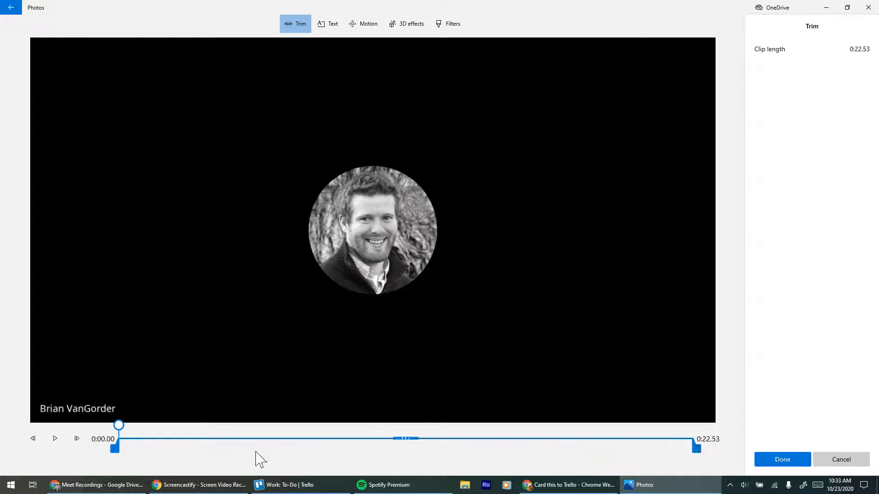
pyautogui.moveTo(115, 451); pyautogui.dragTo(182, 456)
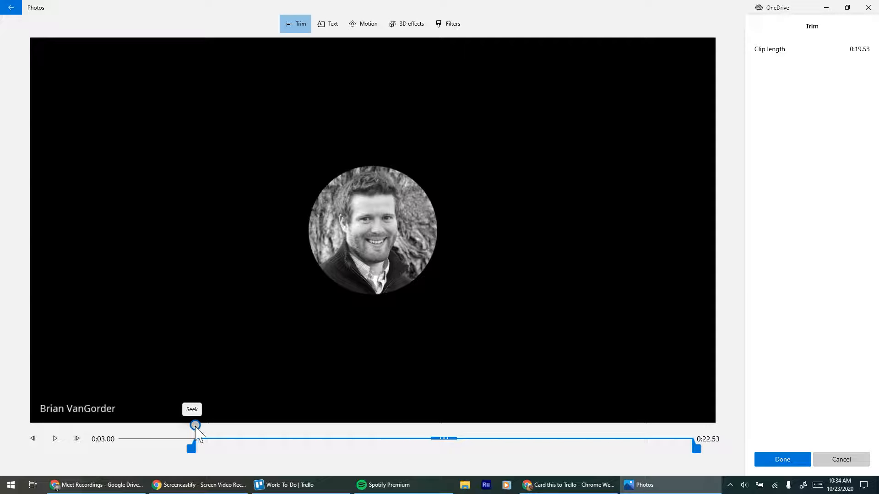
pyautogui.moveTo(195, 428); pyautogui.dragTo(116, 463)
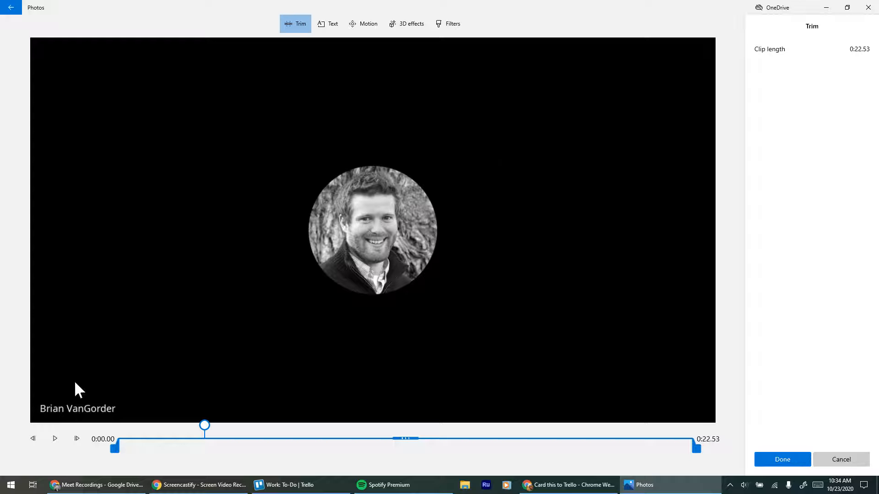
pyautogui.click(55, 438)
pyautogui.click(56, 440)
pyautogui.moveTo(115, 453); pyautogui.dragTo(280, 455)
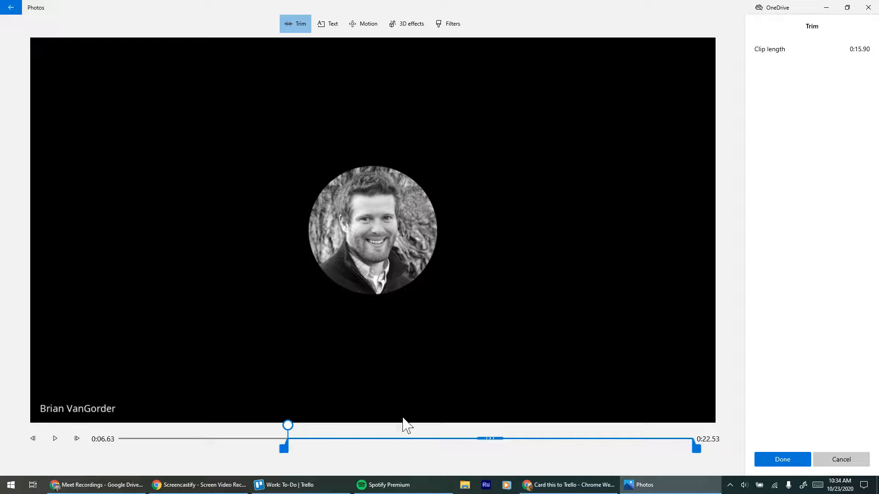
pyautogui.click(782, 459)
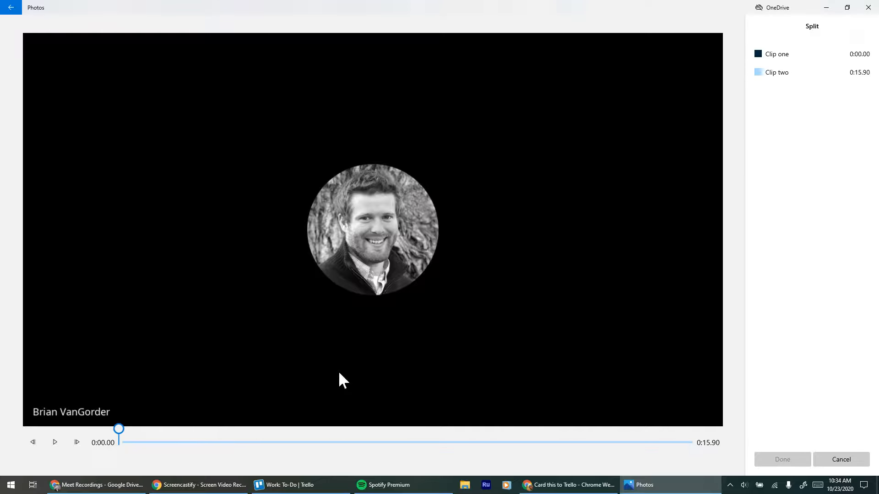
# Split the trimmed clip into two at about 0:08.20, playing it to find the cut point.
pyautogui.moveTo(119, 434); pyautogui.dragTo(382, 431)
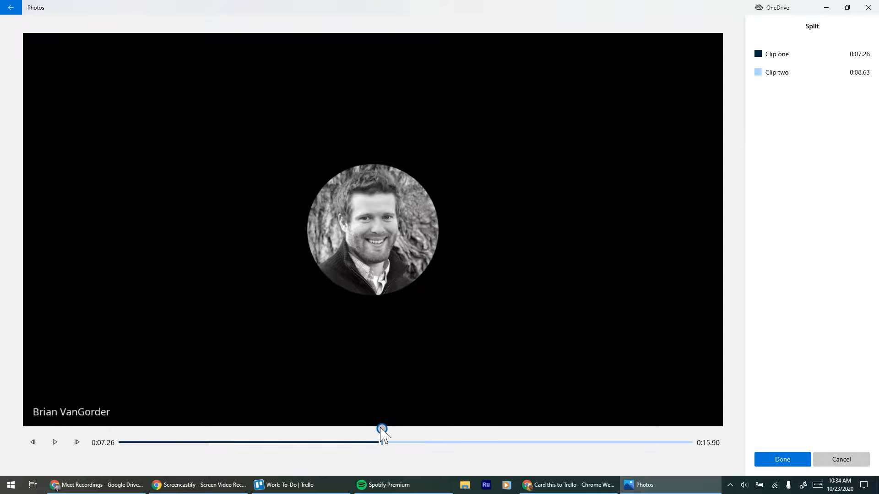
pyautogui.click(55, 442)
pyautogui.click(788, 463)
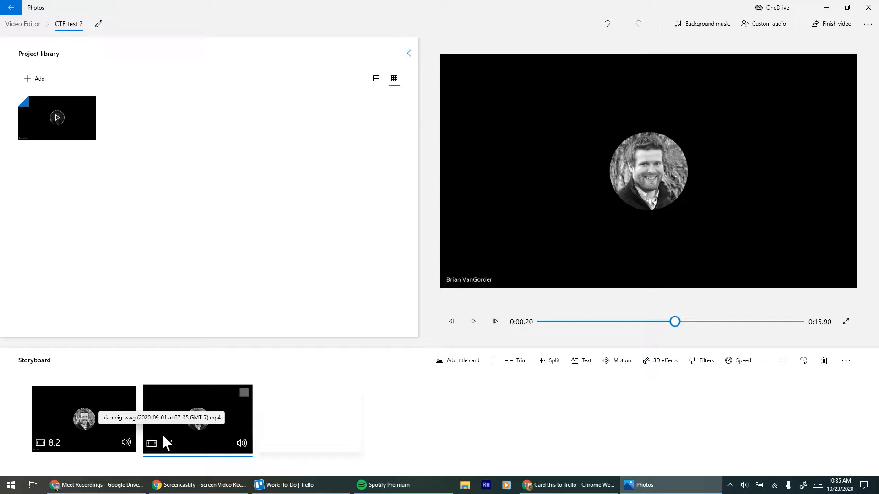
# Undo the clip split and redo it.
pyautogui.hotkey('ctrl', 'z')
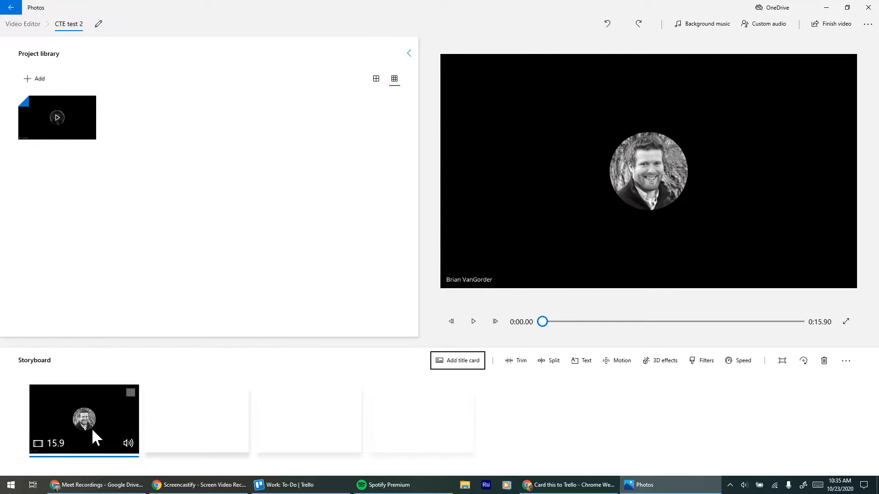
pyautogui.click(640, 26)
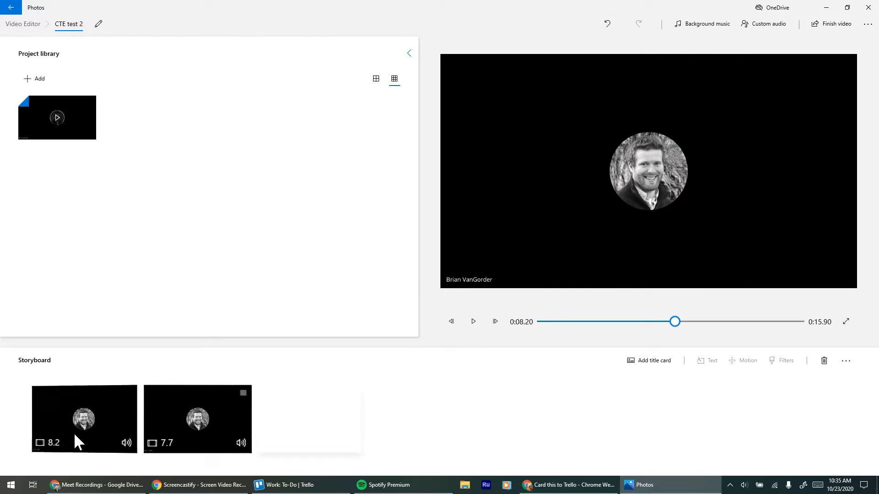
# Trim the beginning of the second storyboard clip so it starts at 0:17.53, giving a clip length of 0:05.00.
pyautogui.click(206, 424)
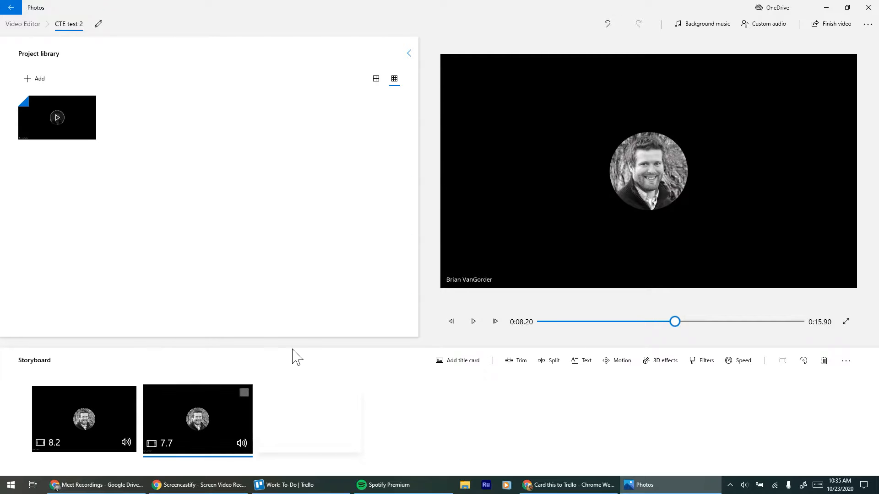
pyautogui.click(509, 366)
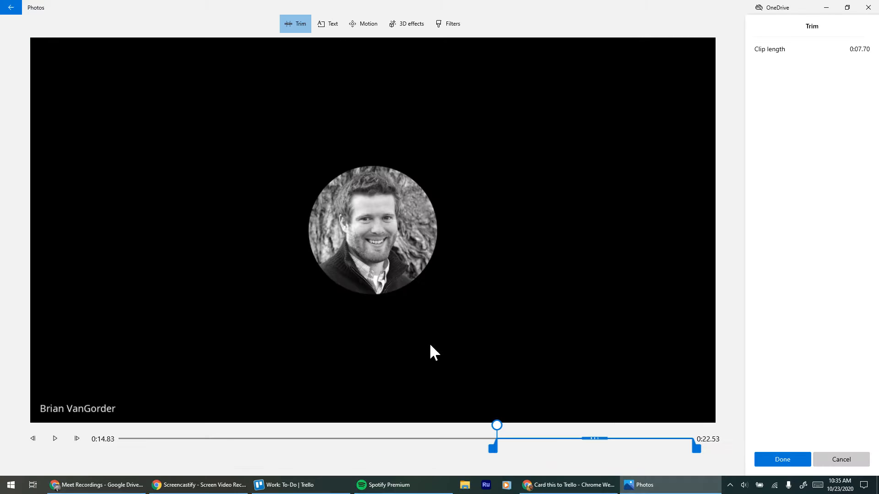
pyautogui.moveTo(497, 446); pyautogui.dragTo(562, 455)
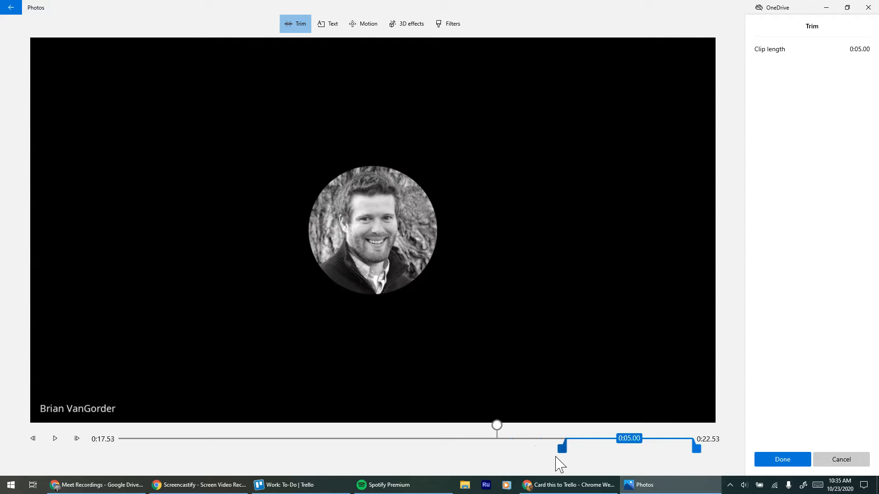
pyautogui.click(795, 464)
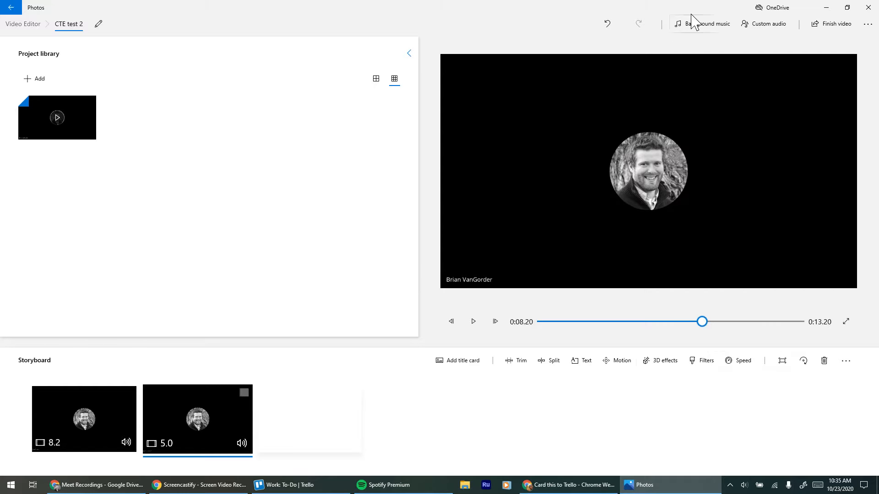
# Try out a lower music volume in the background music options and cancel without choosing a track.
pyautogui.click(701, 26)
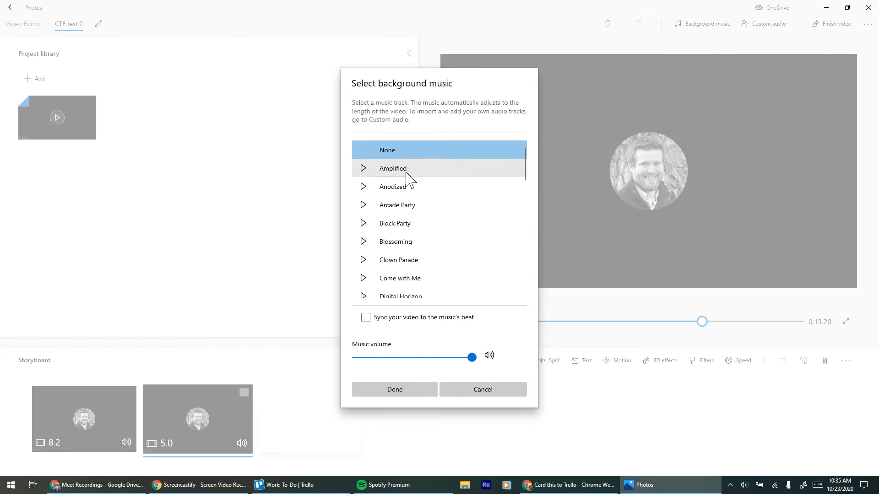
pyautogui.moveTo(473, 358); pyautogui.dragTo(371, 361)
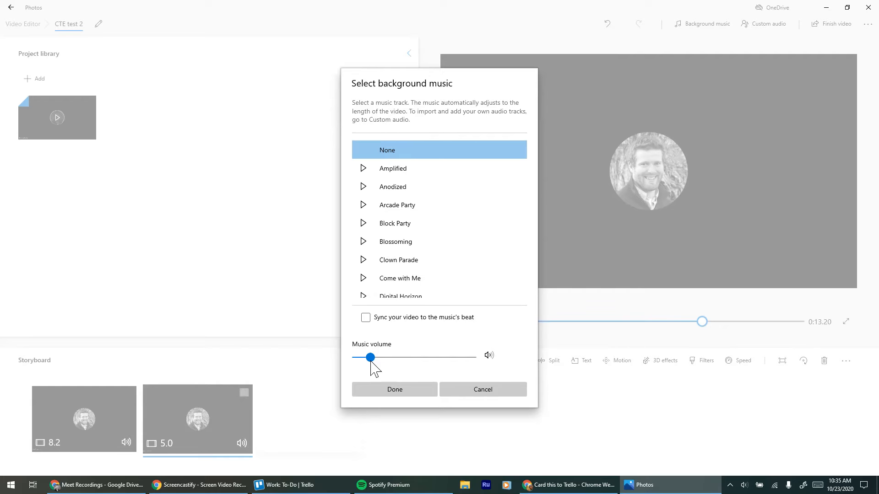
pyautogui.click(496, 393)
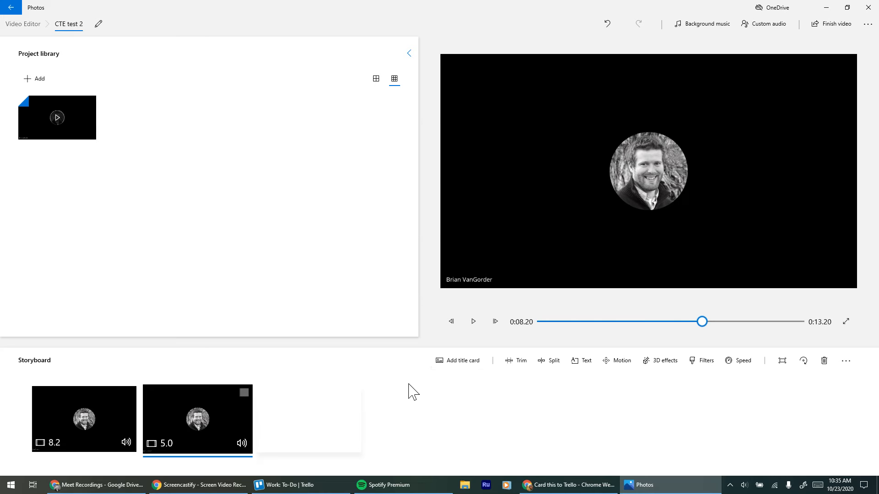
pyautogui.click(169, 487)
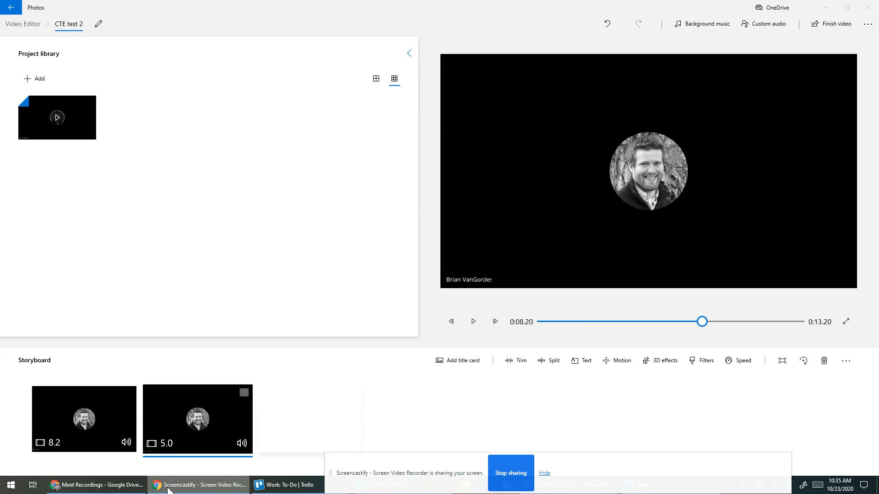